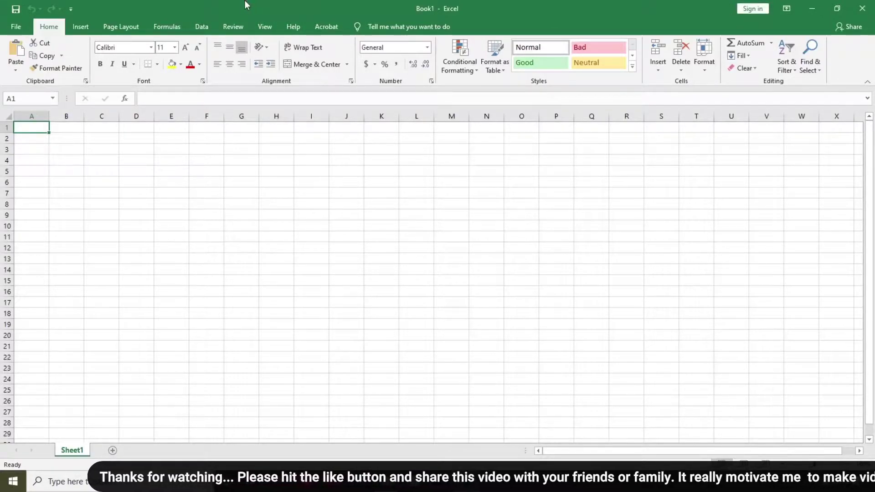
Enter "Sample Text 1" in cell A2
left_click(114, 205)
left_click(43, 137)
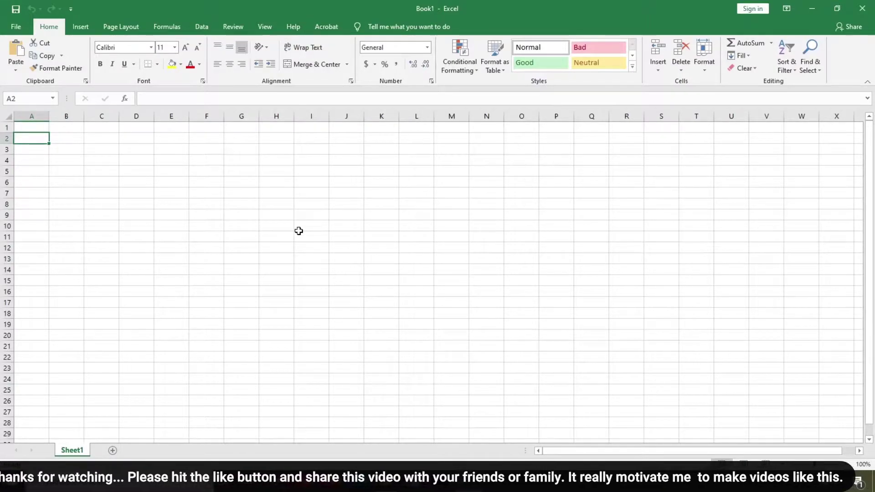
left_click(54, 134)
left_click(28, 148)
left_click(31, 139)
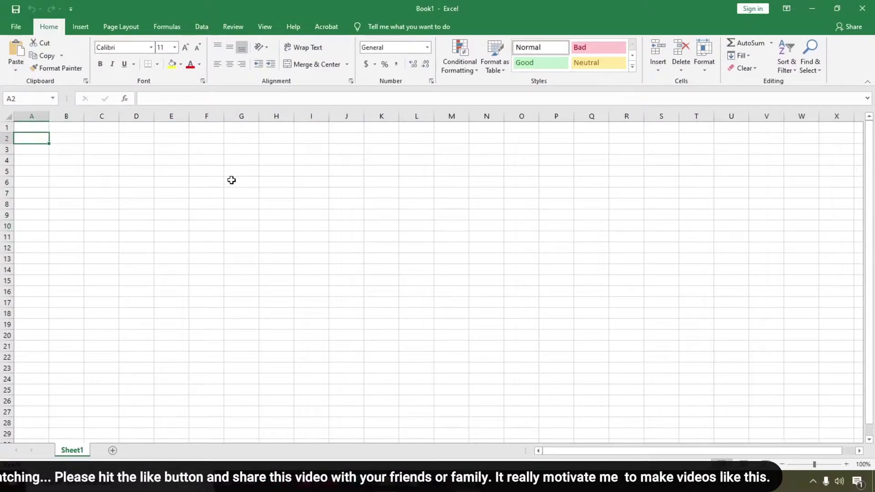
type("Sample TExt")
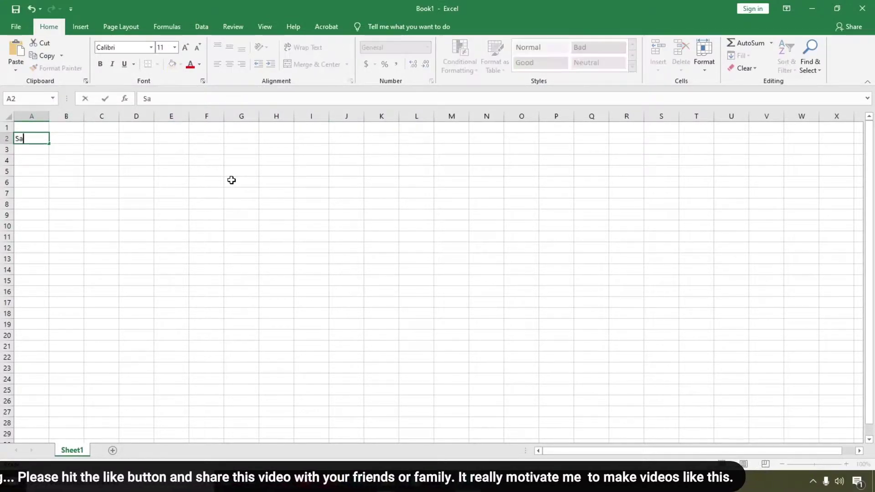
key("BackSpace")
key("BackSpace")
key("BackSpace")
type("ext 1")
key("Return")
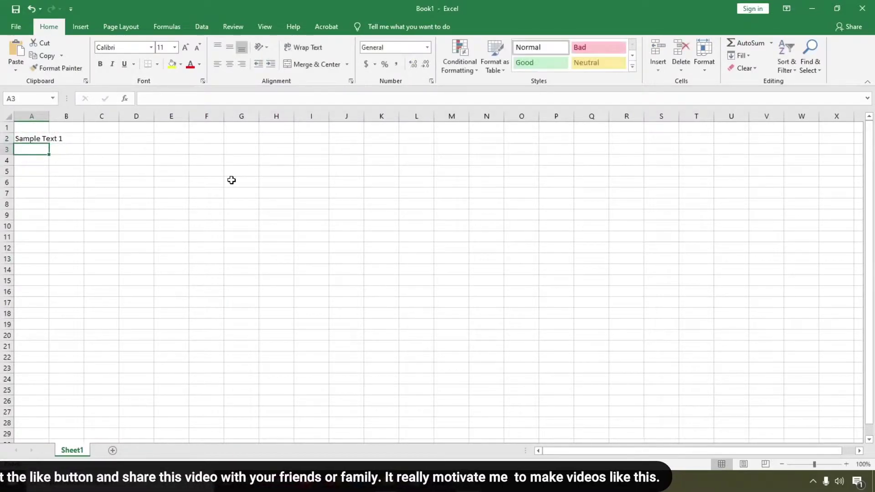
Merge and center the range A2:F3 containing Sample Text 1
left_click(98, 195)
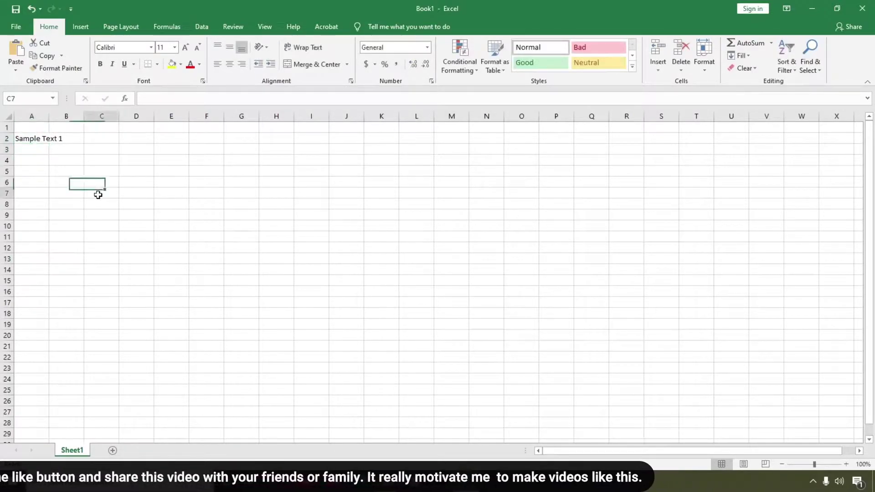
left_click(26, 138)
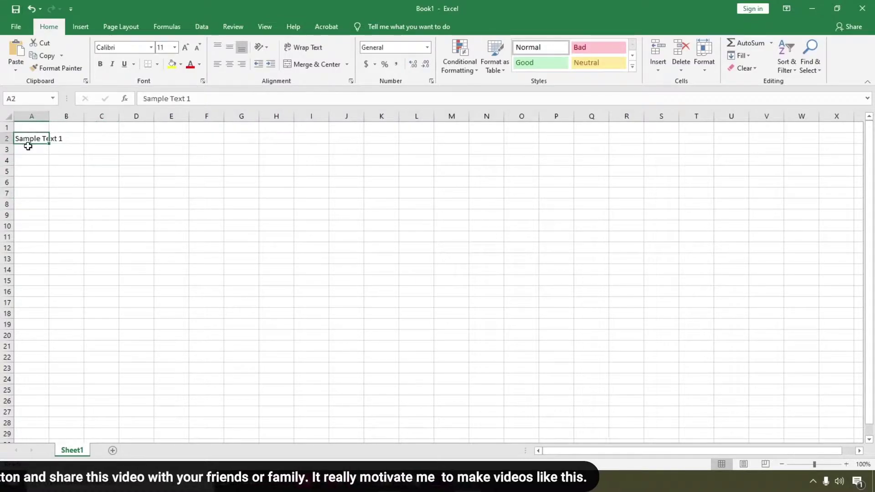
left_click_drag(27, 138, 217, 146)
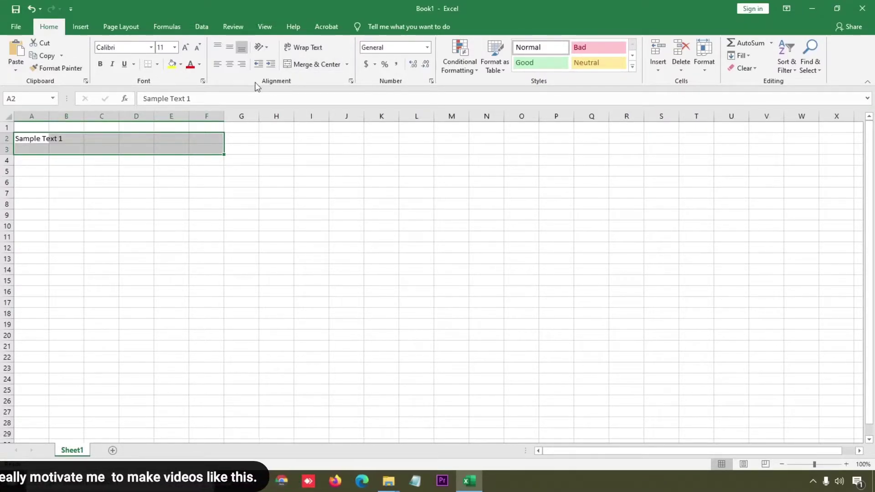
left_click(305, 65)
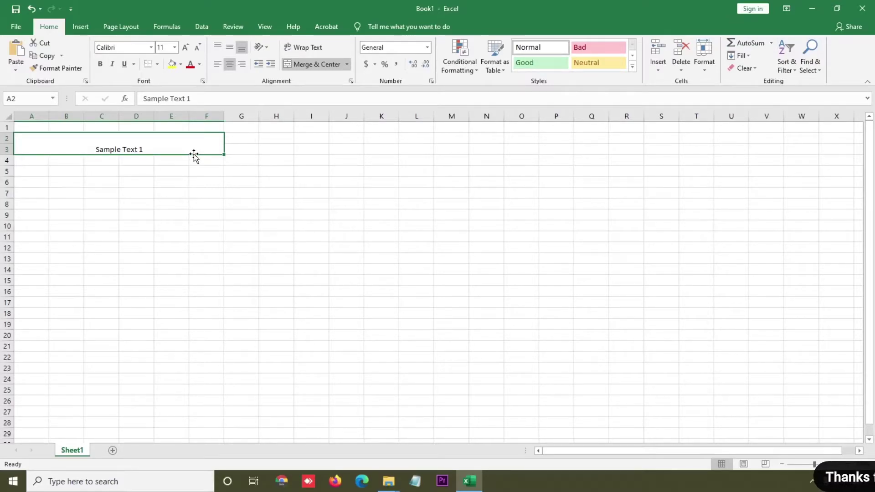
Enter "Sample Text 2" in cell A6
key("Down")
key("Down")
key("Down")
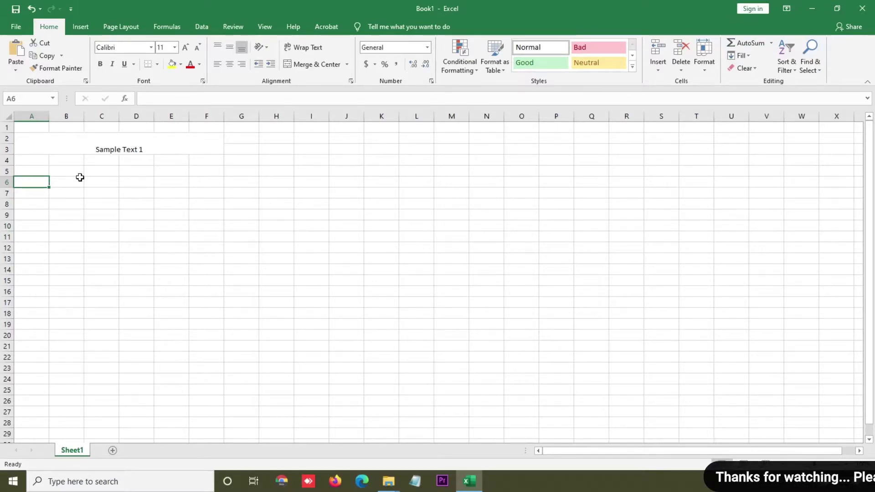
type("S")
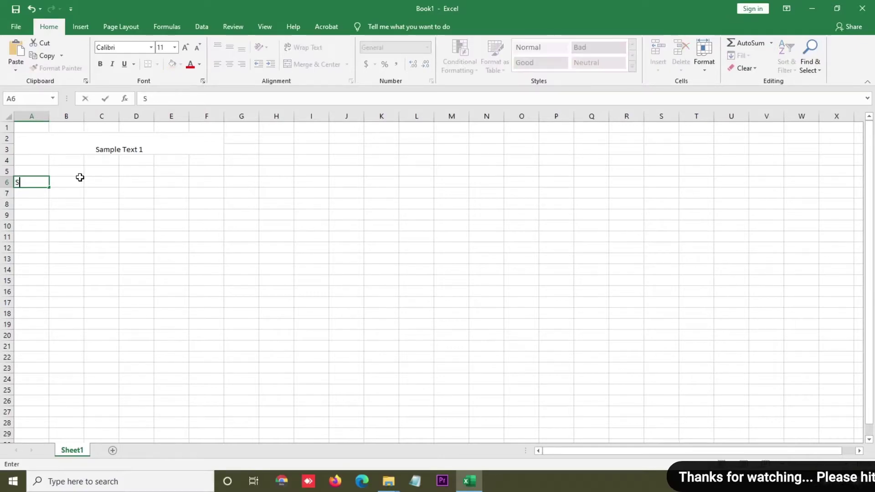
type("ample Text 2")
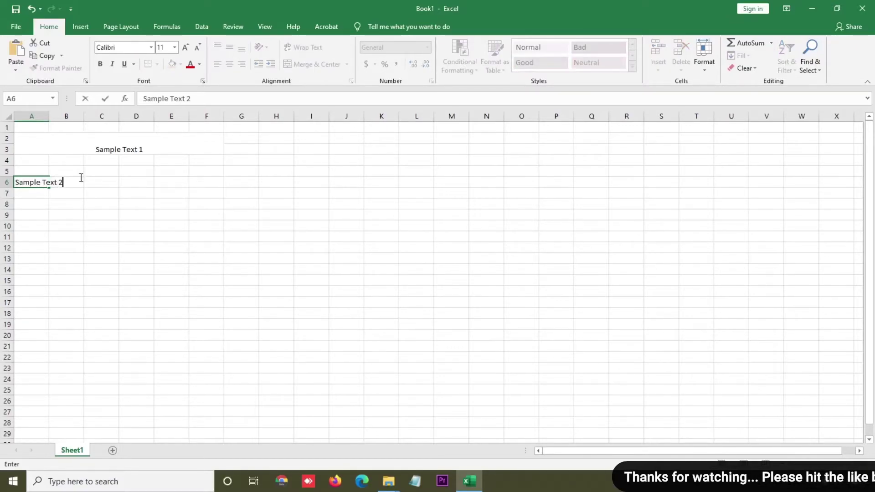
key("Return")
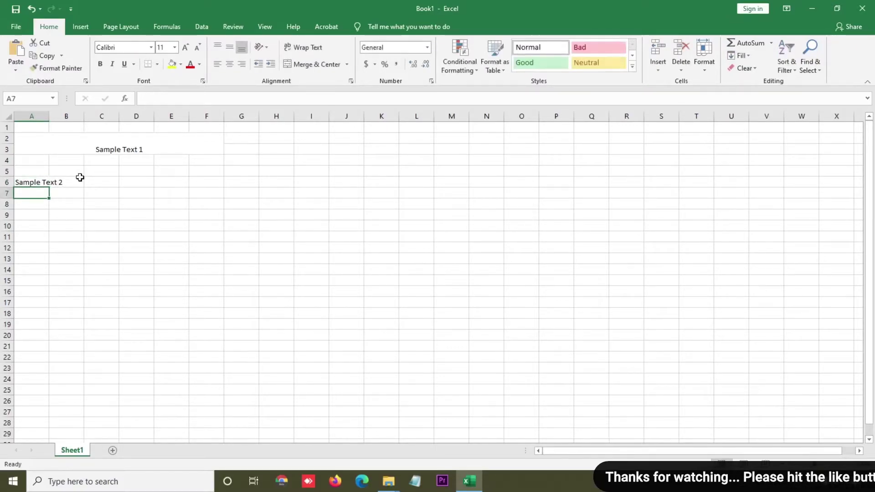
Apply Merge Across to the range A6:F7 so each row is merged separately
left_click_drag(33, 182, 208, 194)
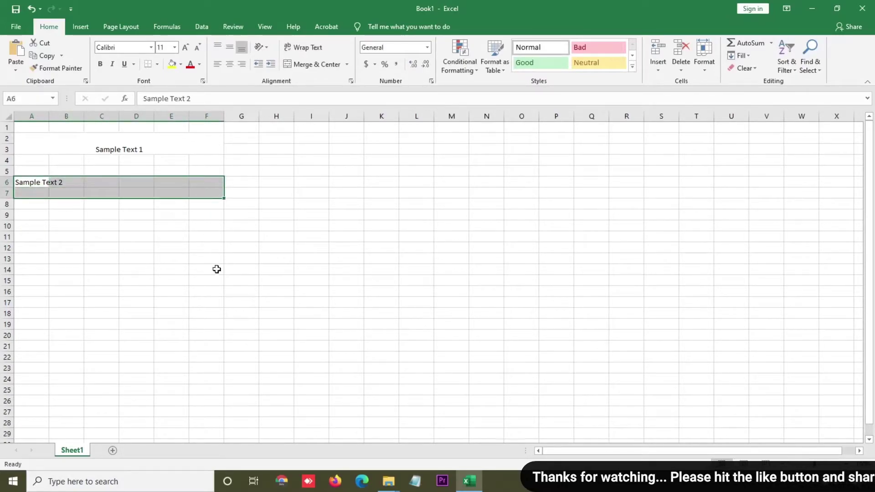
left_click(349, 65)
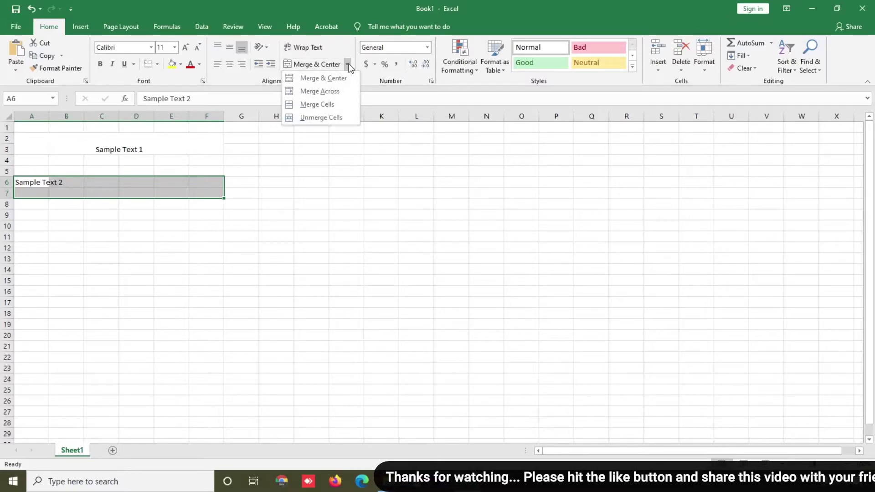
left_click(327, 92)
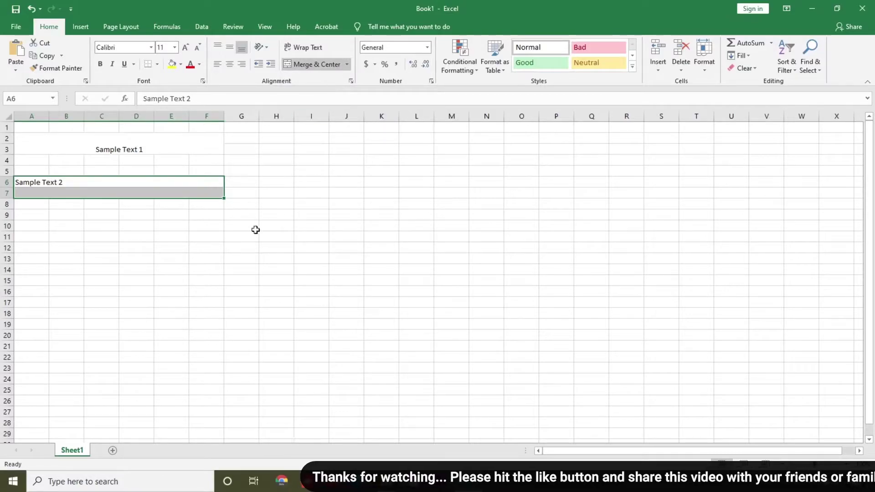
left_click(23, 213)
left_click_drag(31, 184, 29, 198)
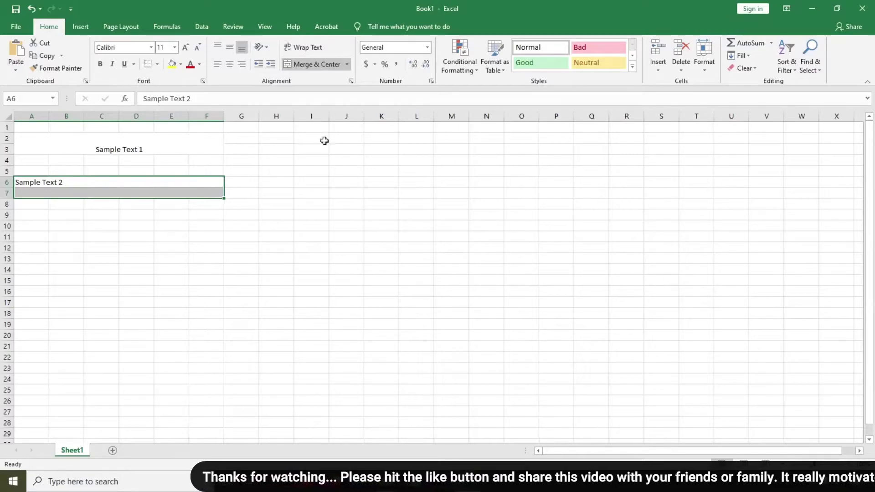
left_click(348, 65)
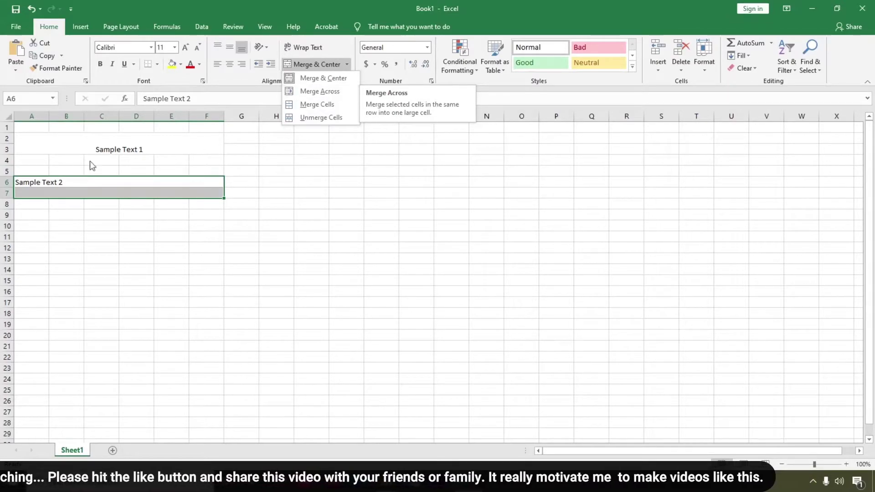
Enter "Sample Text 3" in cell A9
left_click(34, 229)
left_click(34, 216)
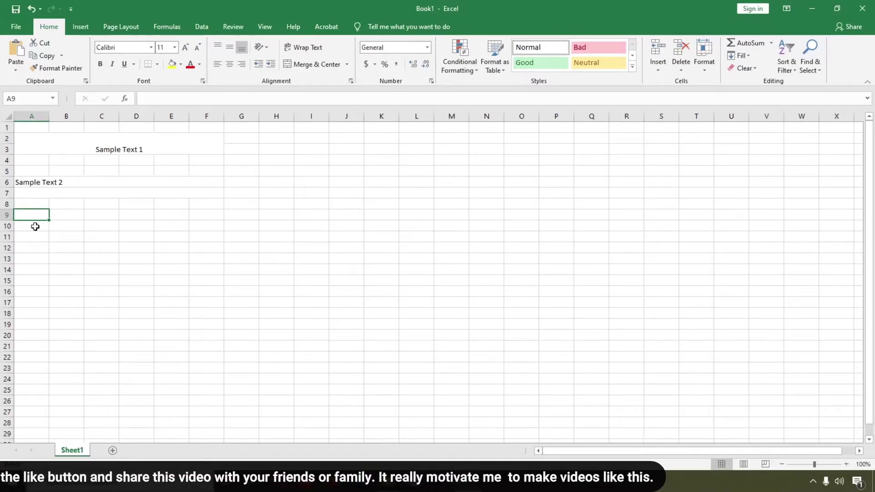
type("Sample Text 3")
key("Return")
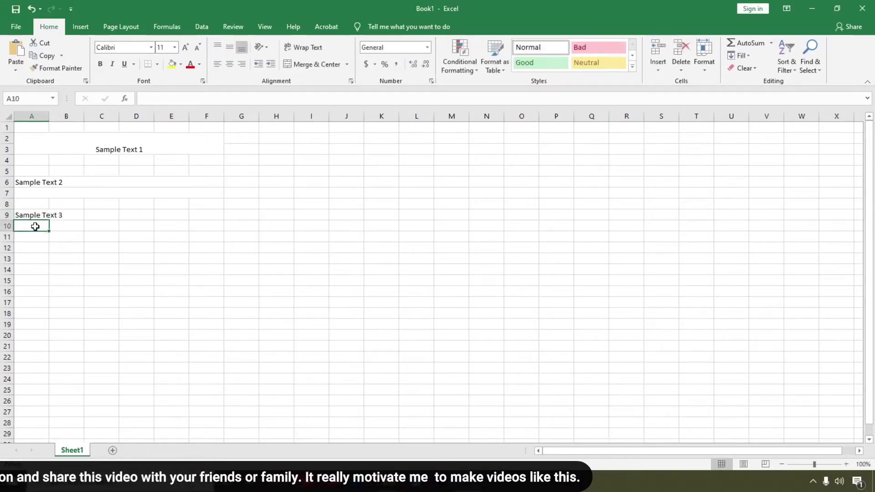
Merge the range A9:F10 into one cell with Merge Cells, without centering the text
left_click_drag(31, 216, 218, 228)
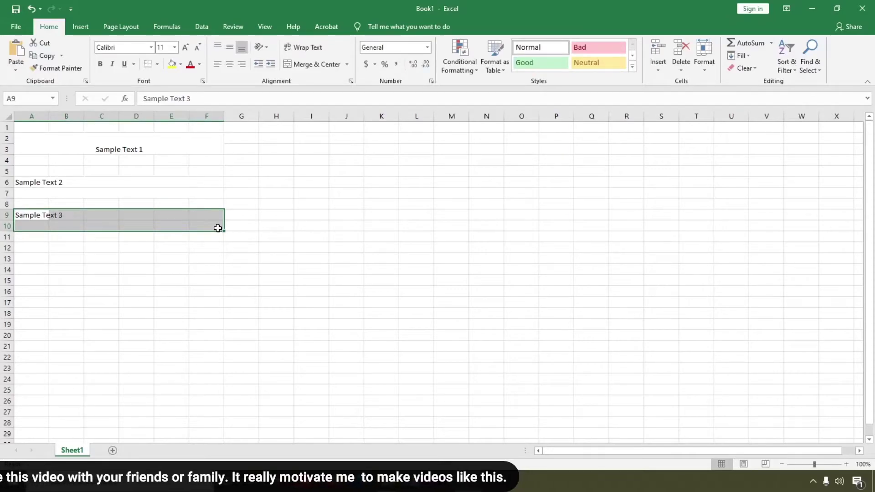
left_click(346, 64)
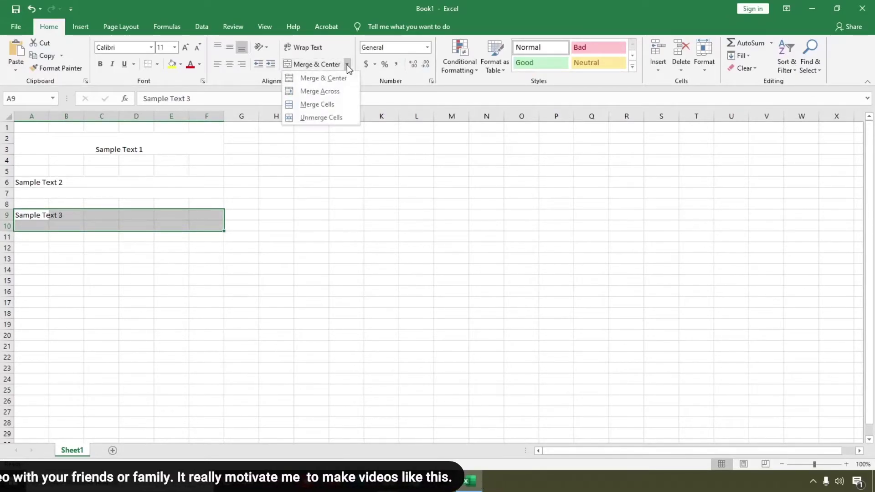
left_click(317, 106)
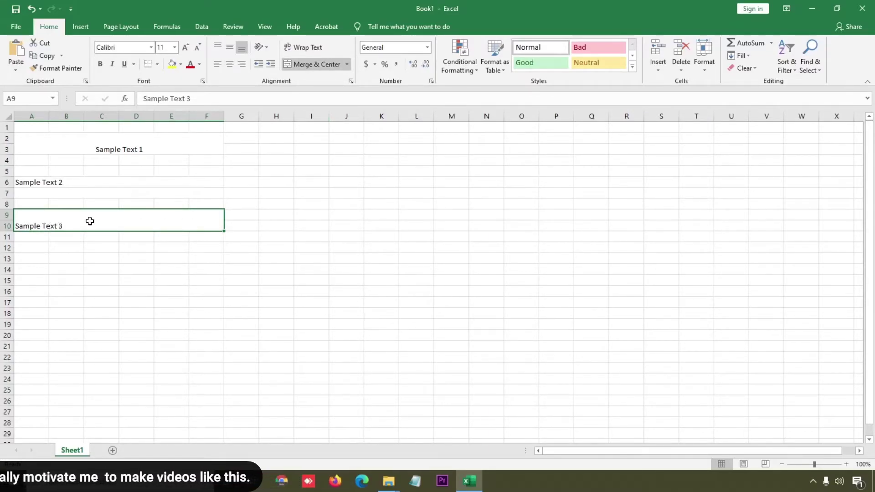
Compare the text alignment in the merged Sample Text 1 and Sample Text 3 cells and review the merge options
left_click(122, 145)
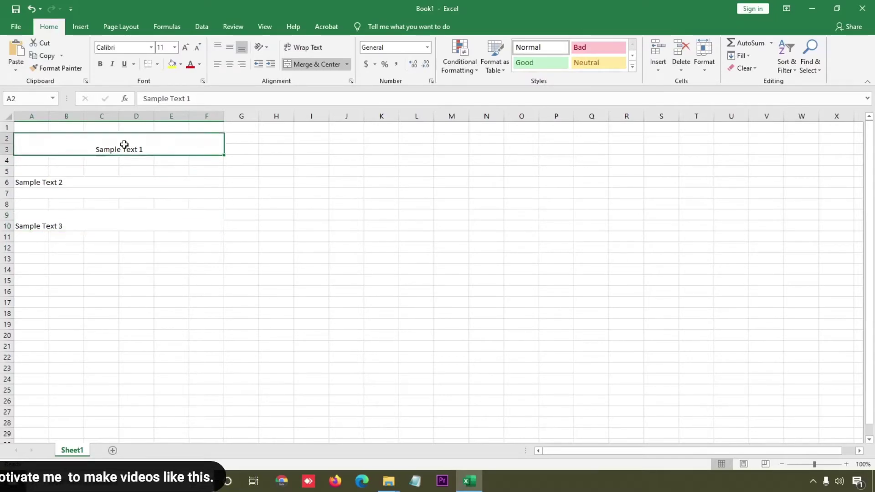
left_click(59, 213)
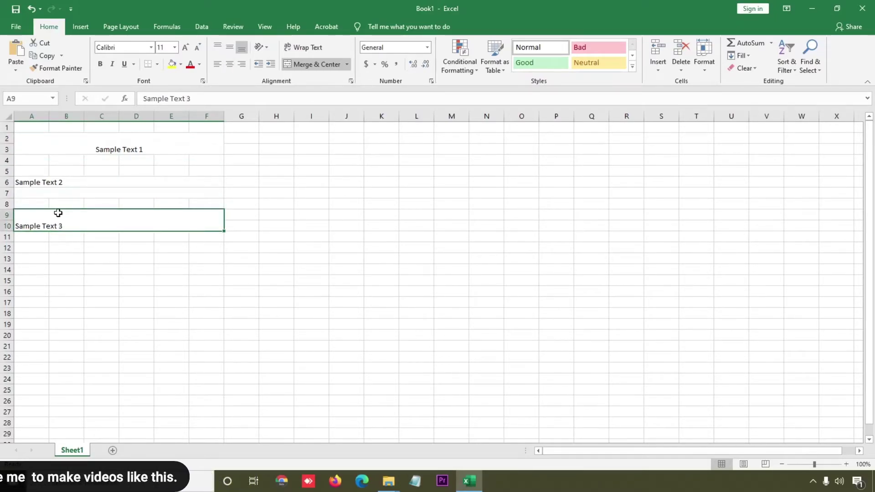
left_click(101, 149)
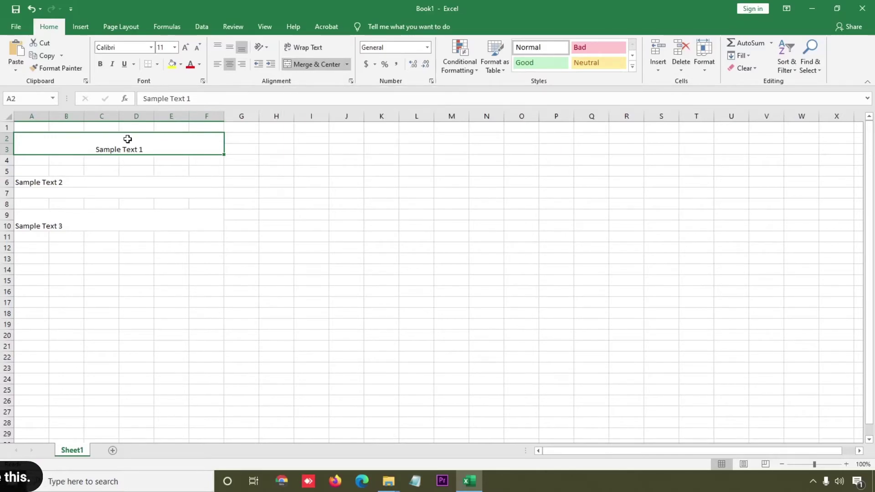
left_click(57, 218)
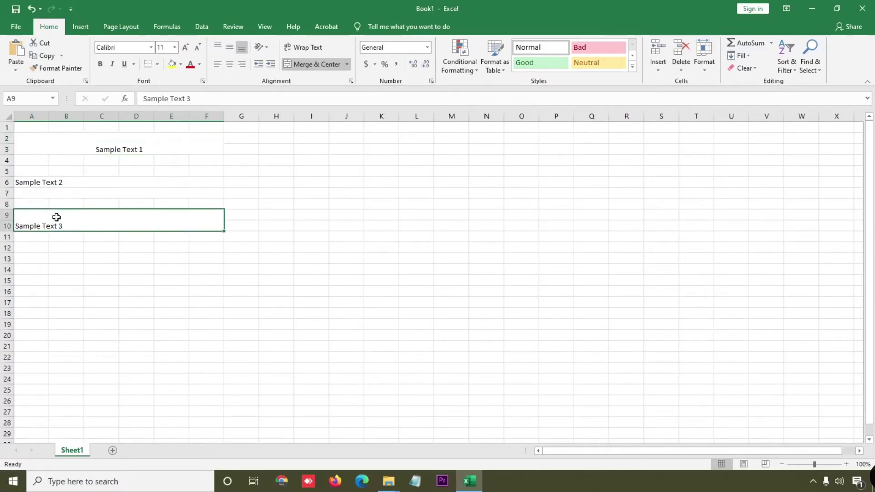
left_click(348, 64)
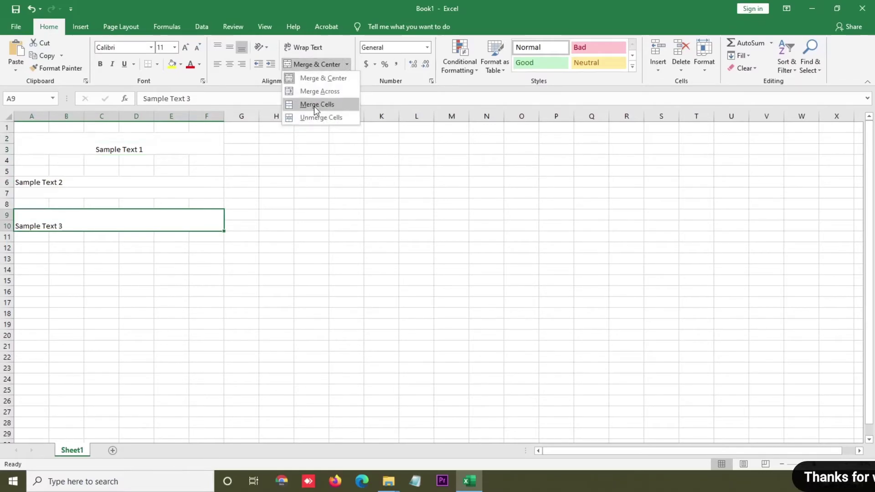
left_click(26, 216)
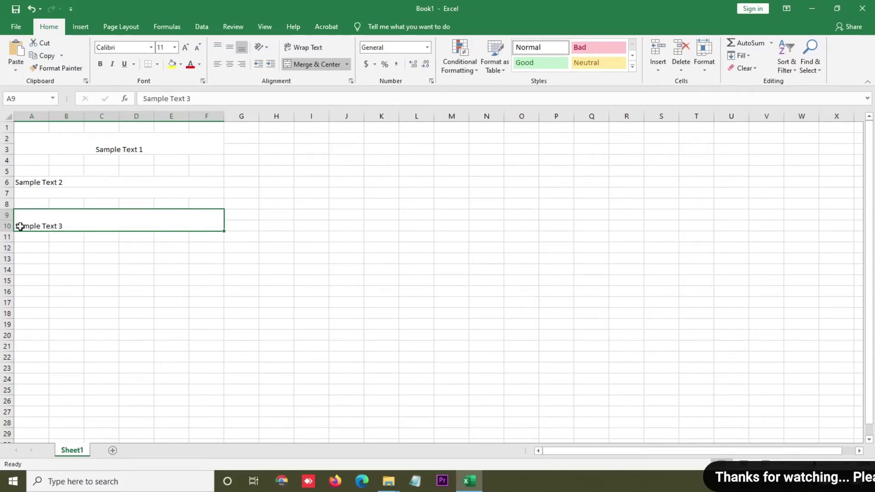
left_click_drag(23, 142, 149, 228)
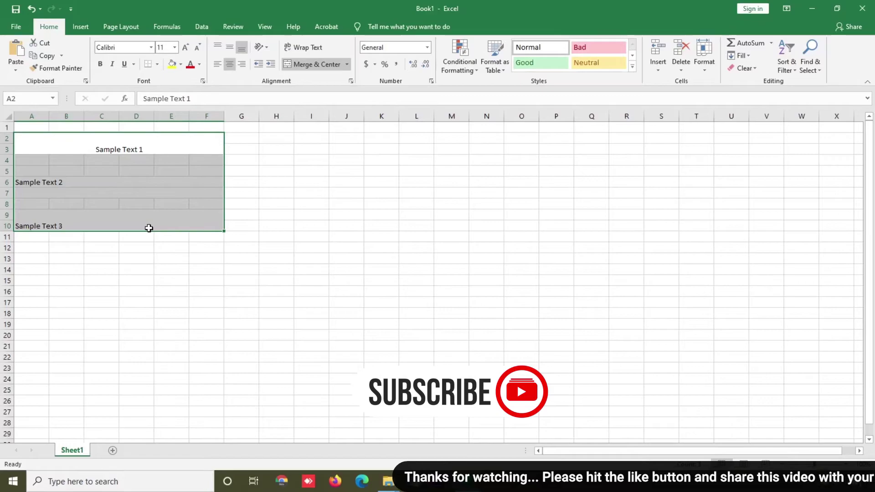
left_click(123, 291)
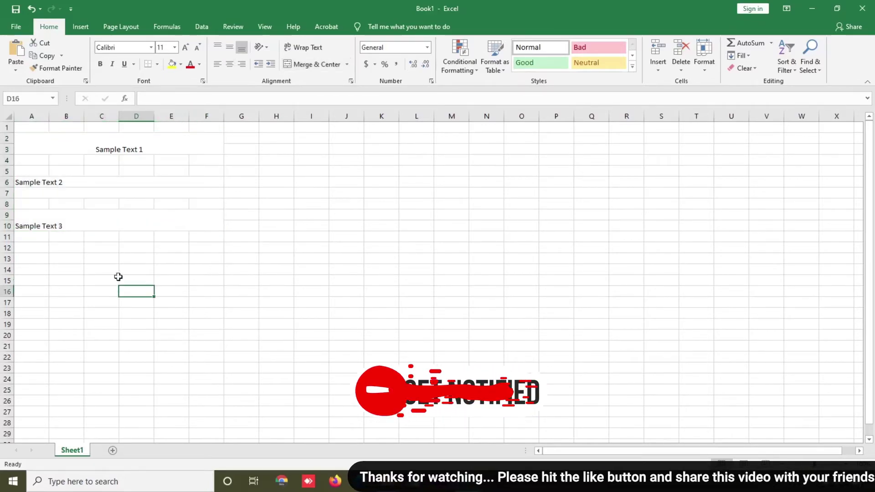
Unmerge the Sample Text 1 cell back into the individual cells of A2:F3
left_click(53, 145)
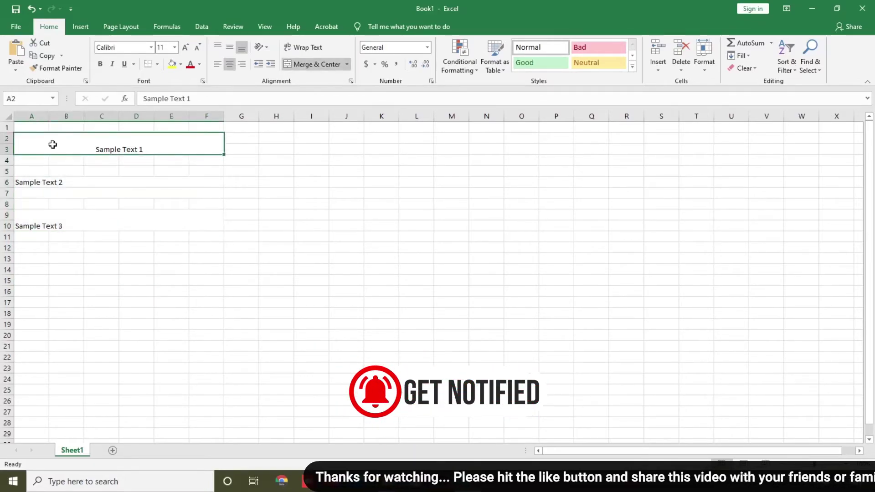
left_click(348, 64)
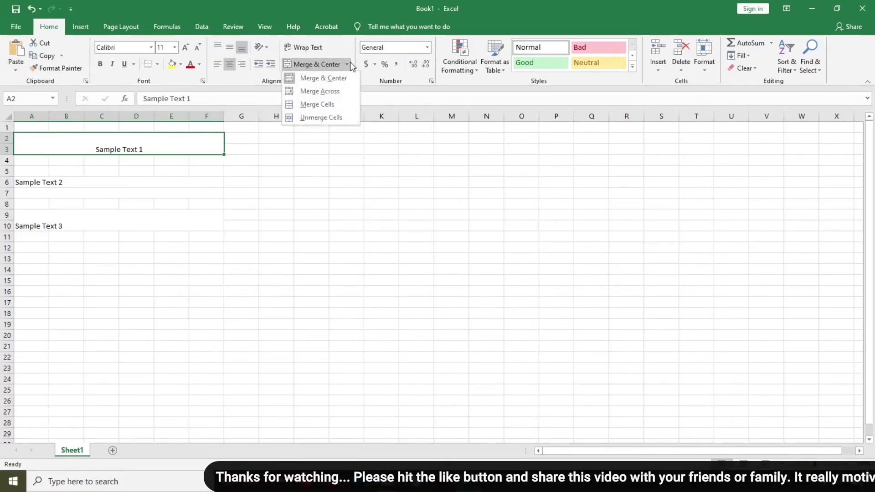
left_click(331, 120)
left_click(39, 146)
left_click(26, 139)
mouse_move(28, 143)
left_mouse_down()
mouse_move(80, 156)
mouse_move(202, 136)
mouse_move(36, 145)
left_mouse_up()
Unmerge both Sample Text 2 rows in the range A6:F7
left_click(174, 185)
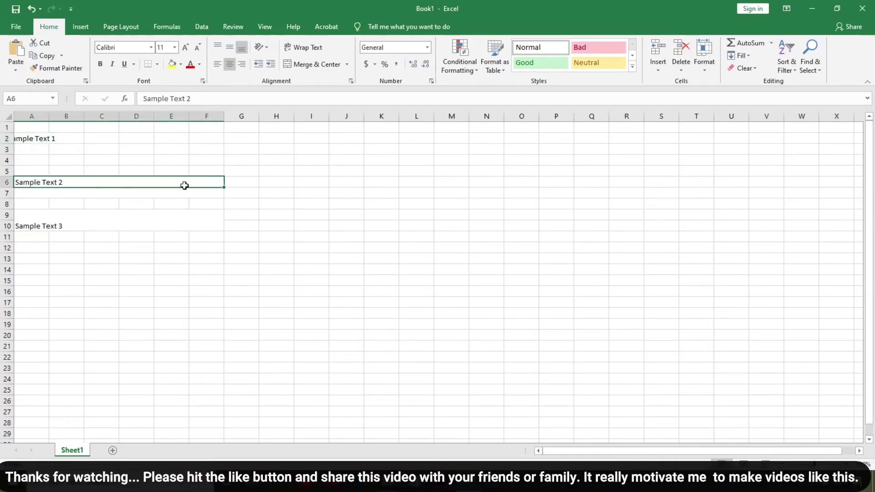
left_click_drag(174, 186, 201, 195)
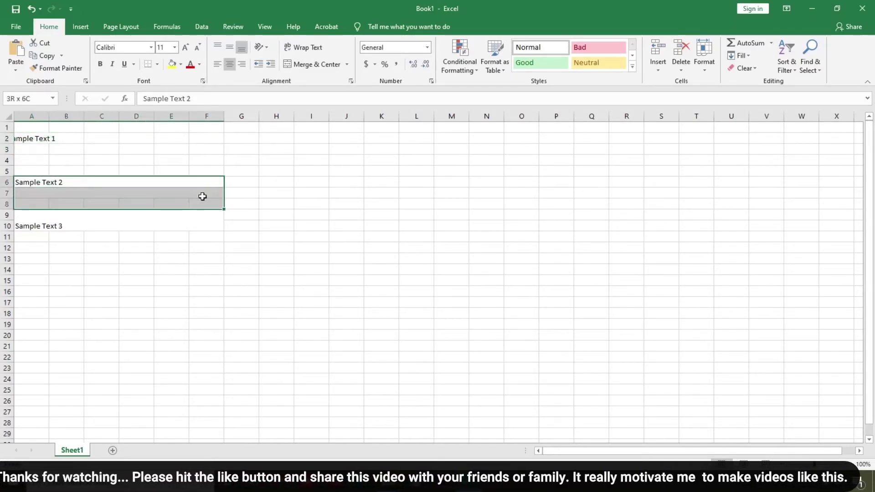
left_click(347, 66)
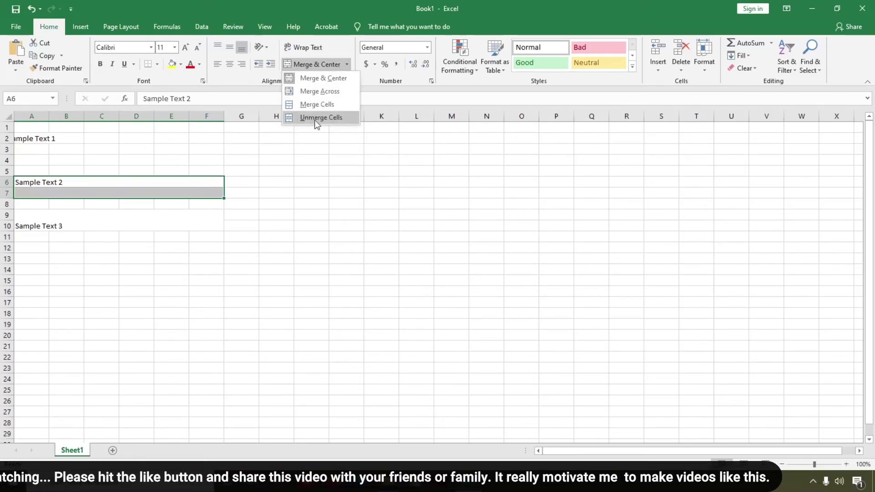
left_click(315, 120)
Unmerge the Sample Text 3 cell back into the individual cells of A9:F10
left_click(37, 219)
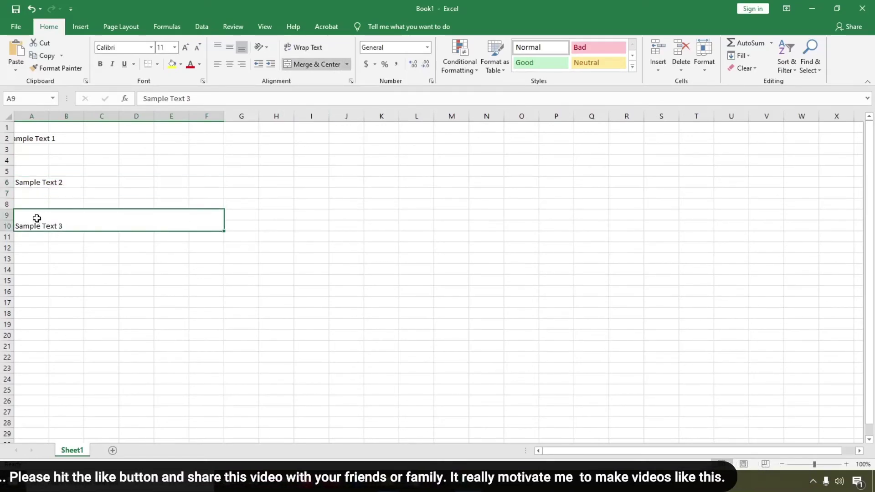
left_click(348, 65)
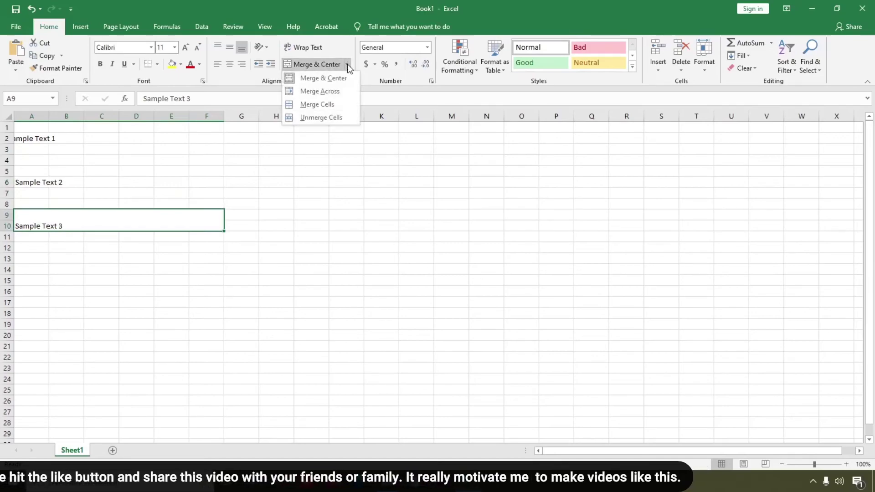
left_click(321, 118)
left_click(56, 259)
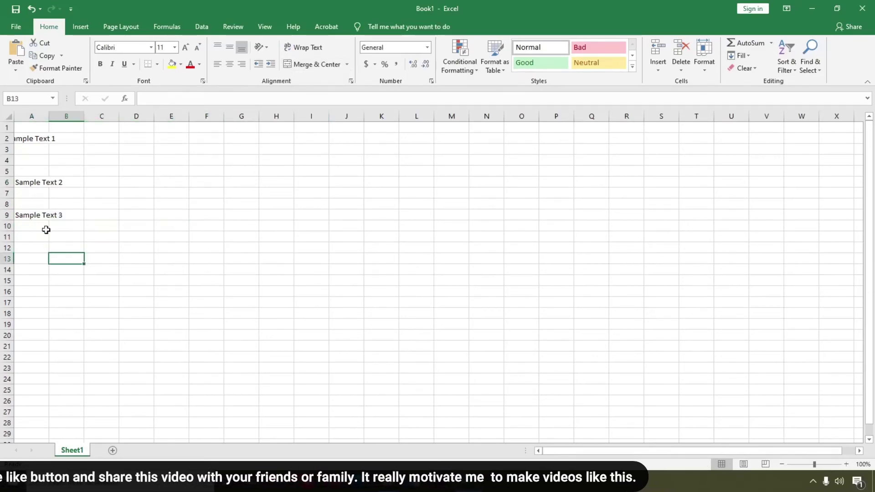